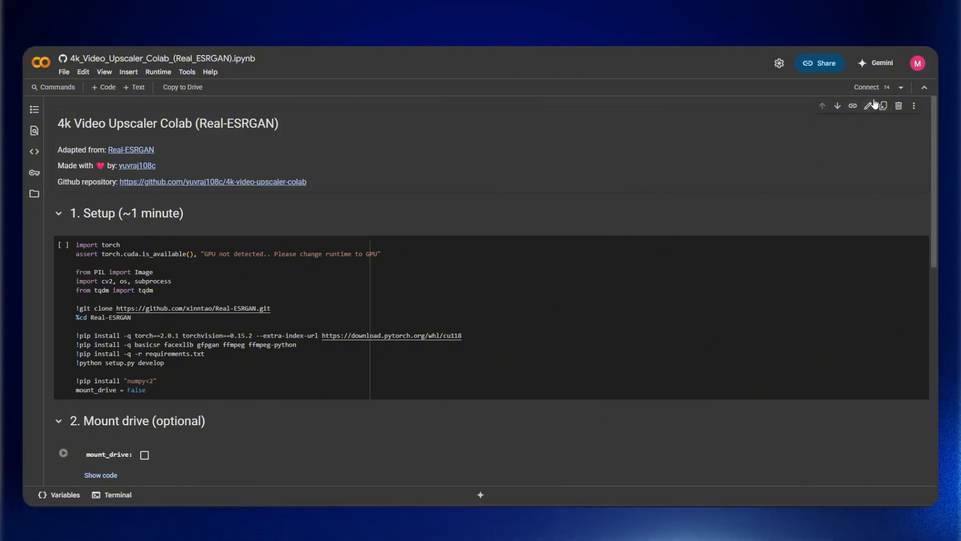
# - Set the notebook's hardware accelerator to T4 GPU, and connect to the hosted runtime with its resource usage shown
pyautogui.click(904, 89)
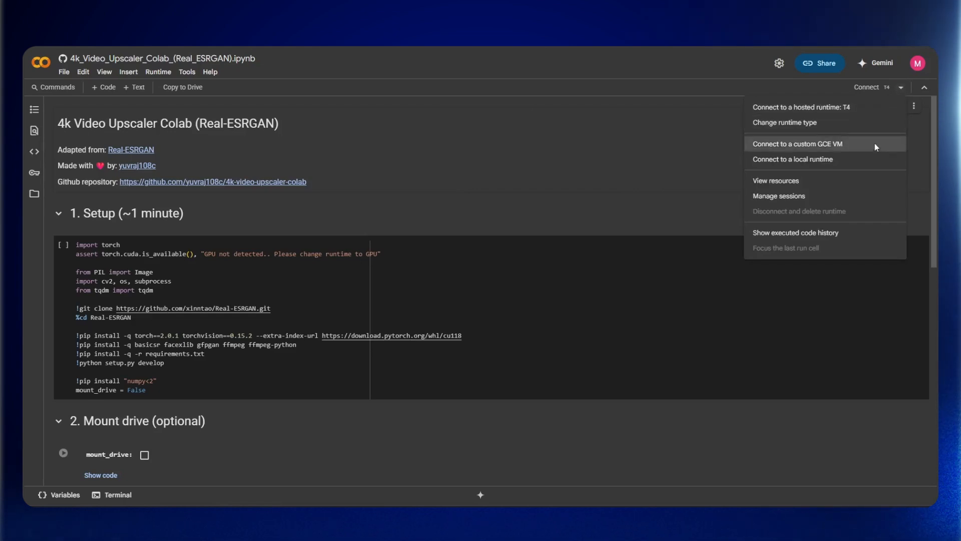
pyautogui.click(804, 124)
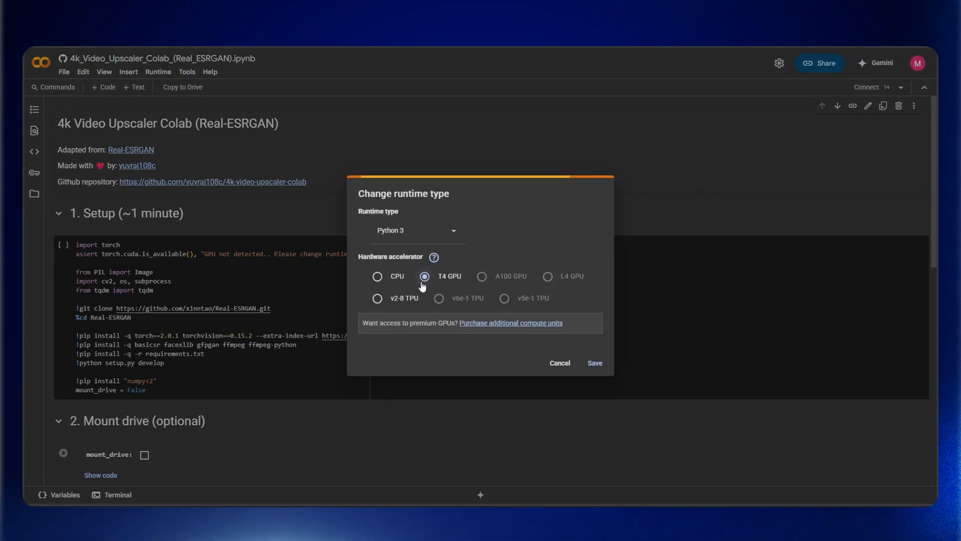
pyautogui.click(596, 365)
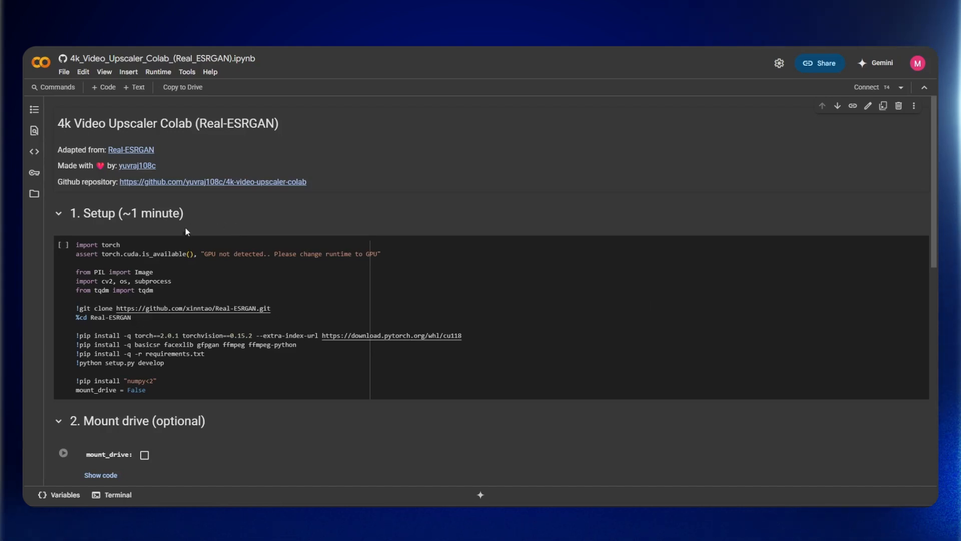
pyautogui.click(868, 89)
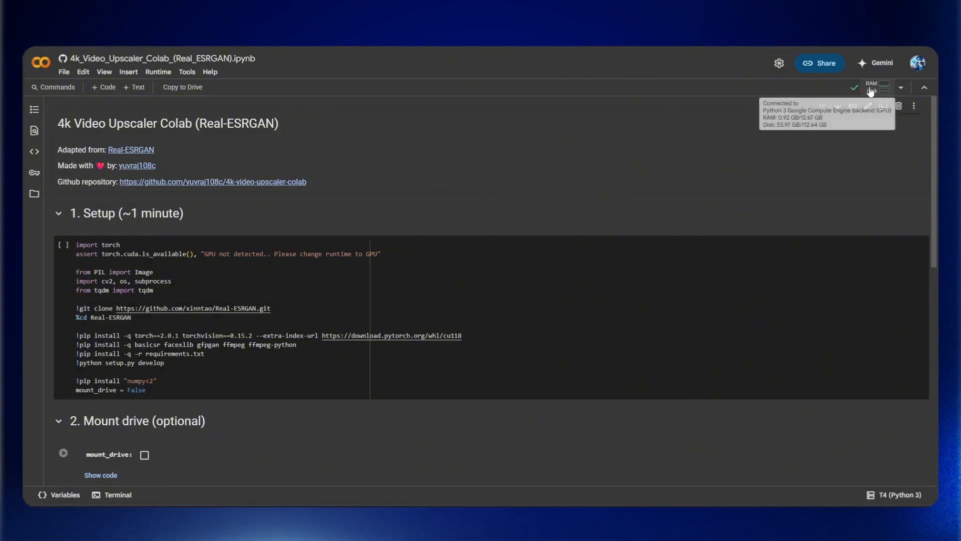
pyautogui.click(872, 88)
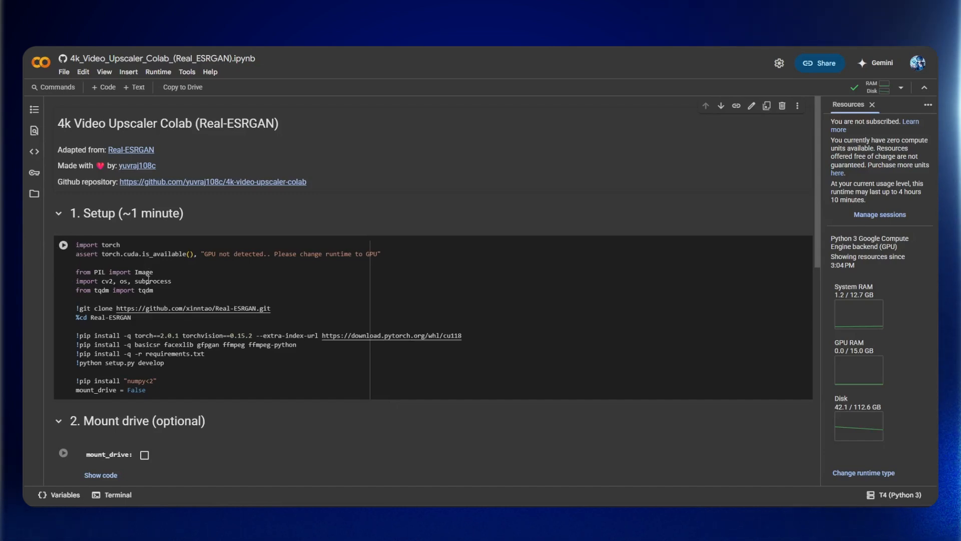
# - Run the Setup cell, allowing the GitHub-loaded notebook to execute, and follow the installation output until it finishes
pyautogui.click(63, 246)
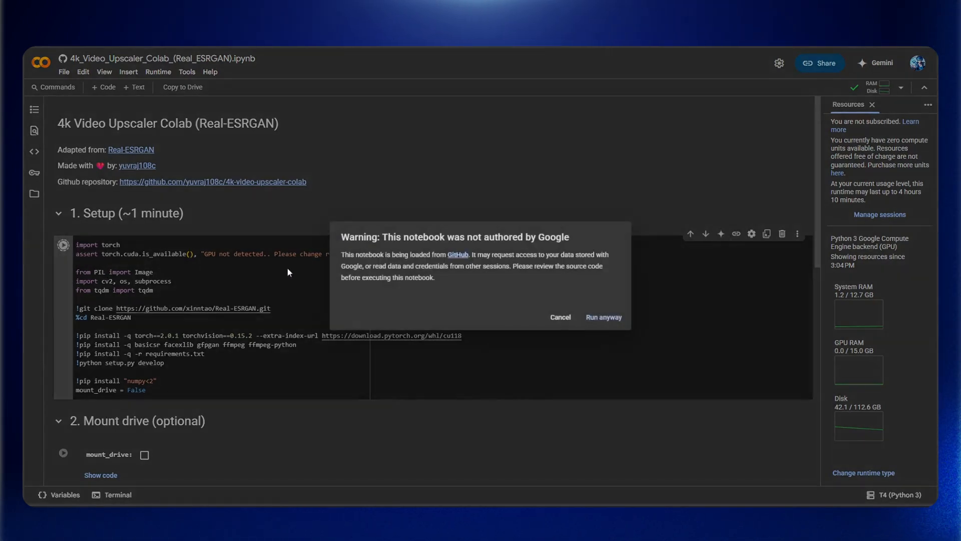
pyautogui.click(604, 317)
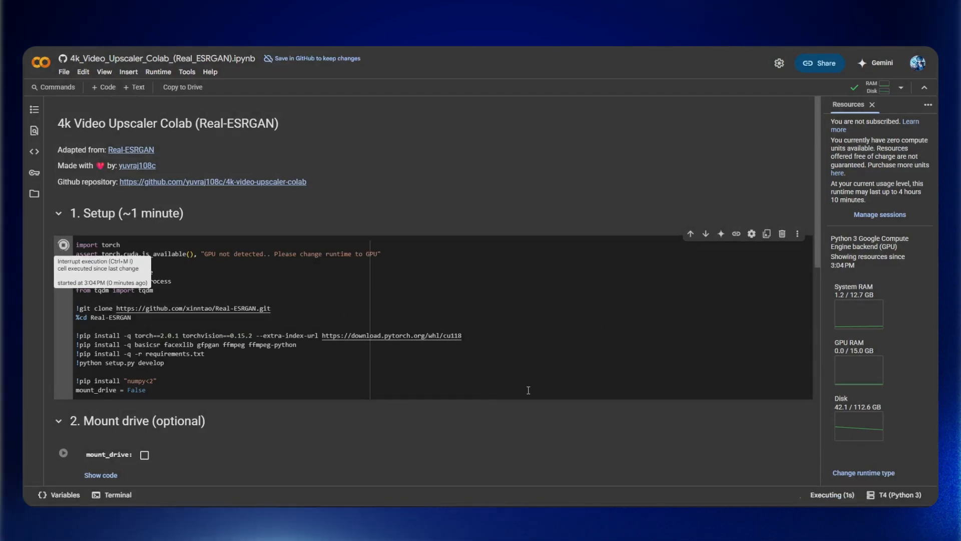
pyautogui.scroll(-2, 489, 410)
pyautogui.scroll(1, 332, 329)
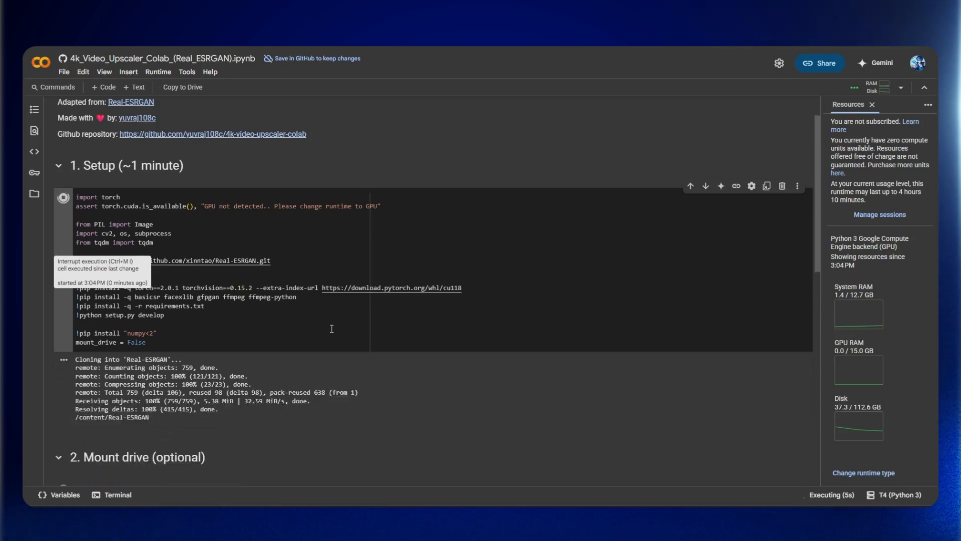
pyautogui.scroll(-1, 326, 331)
pyautogui.scroll(-1, 322, 330)
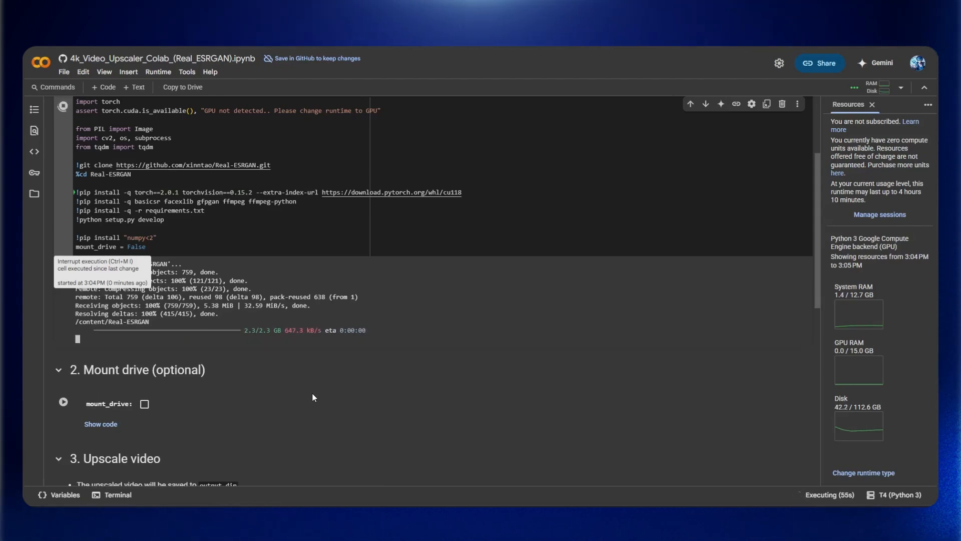
pyautogui.scroll(-1, 299, 387)
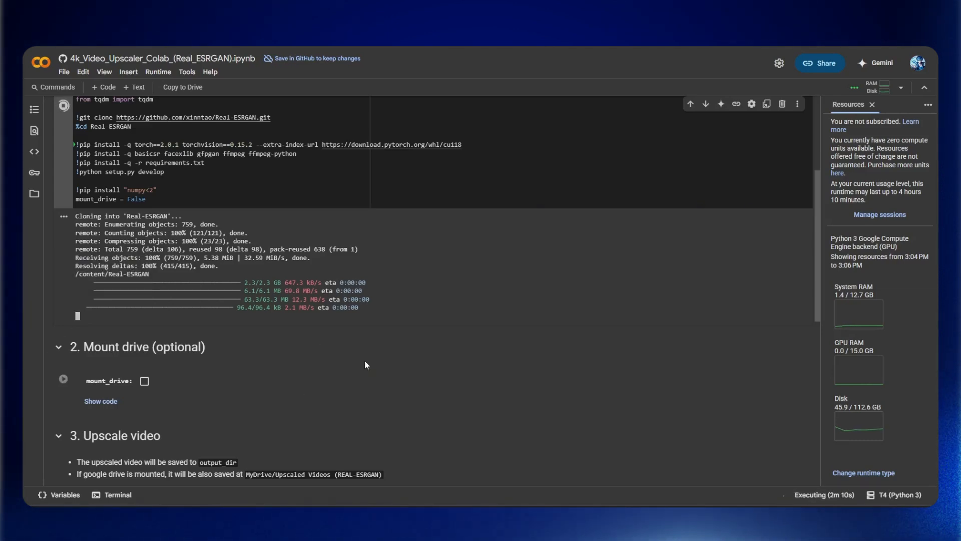
pyautogui.scroll(-4, 365, 364)
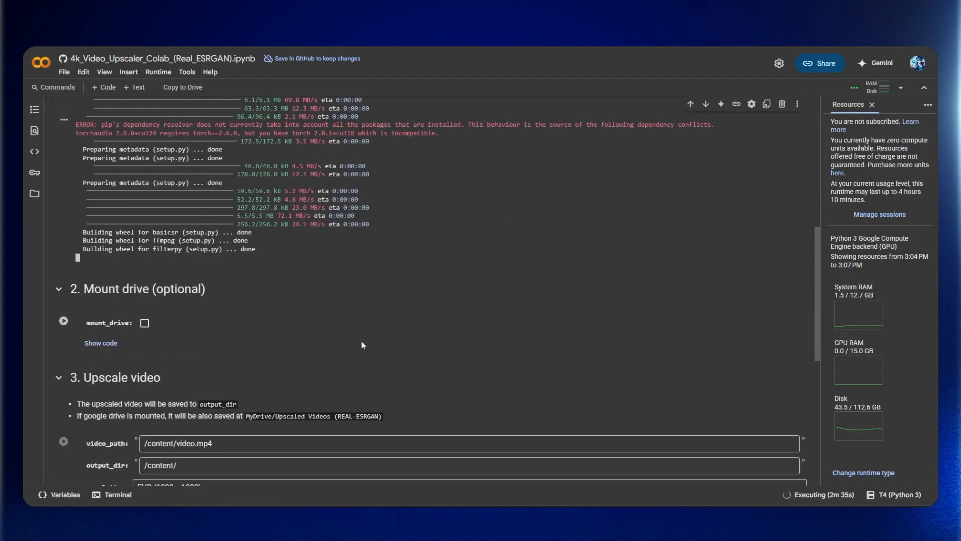
pyautogui.scroll(-7, 297, 299)
pyautogui.scroll(2, 298, 299)
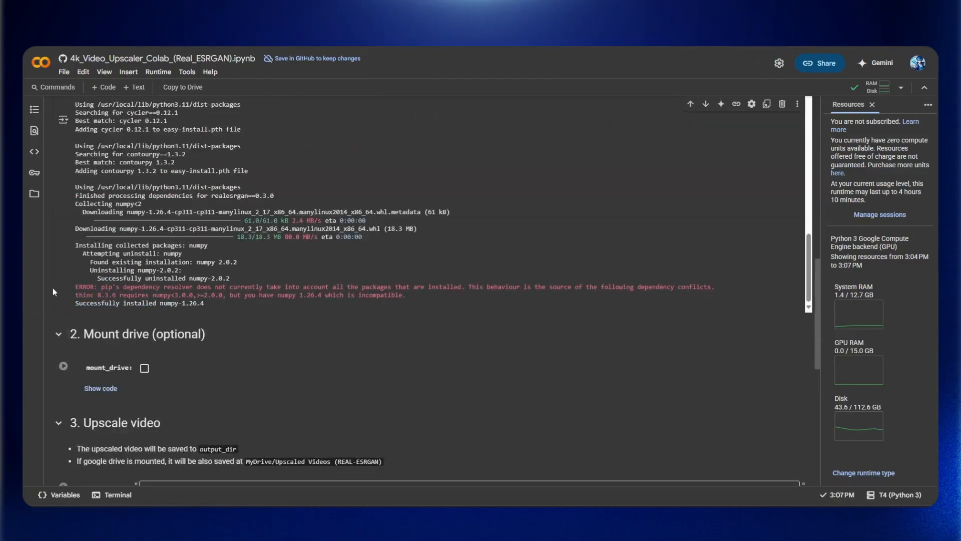
pyautogui.scroll(3, 52, 292)
pyautogui.scroll(10, 50, 283)
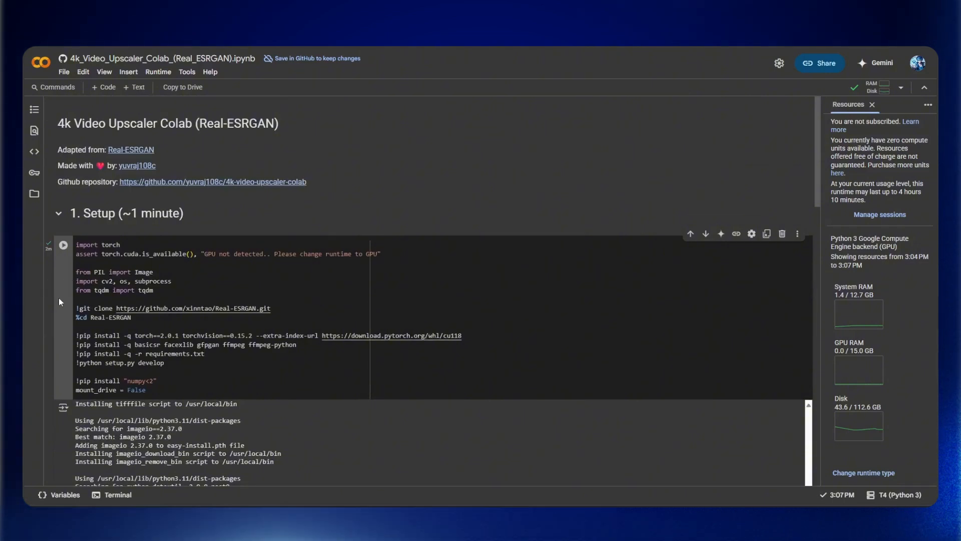
# - Enable mount_drive, run the Mount drive cell and grant the notebook access to Google Drive
pyautogui.scroll(-10, 59, 295)
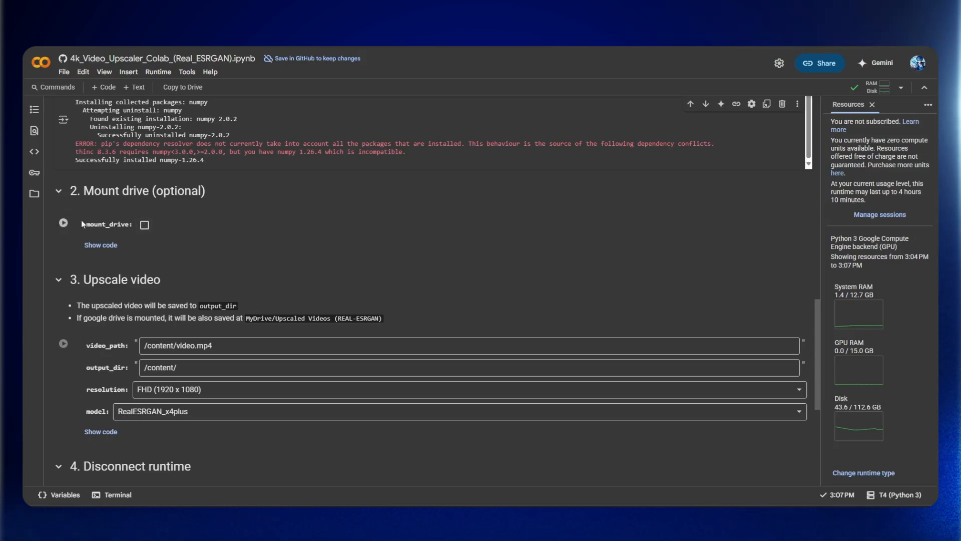
pyautogui.click(144, 225)
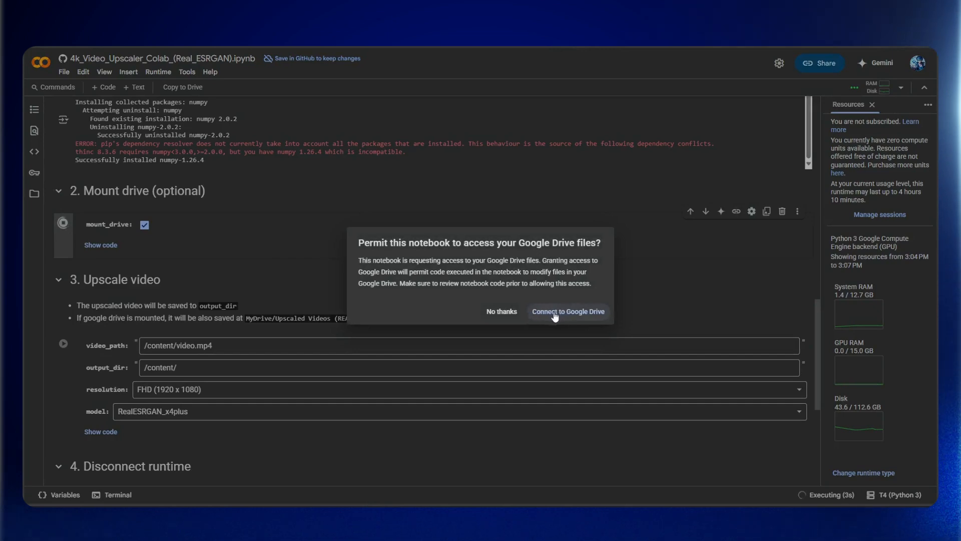
pyautogui.click(558, 312)
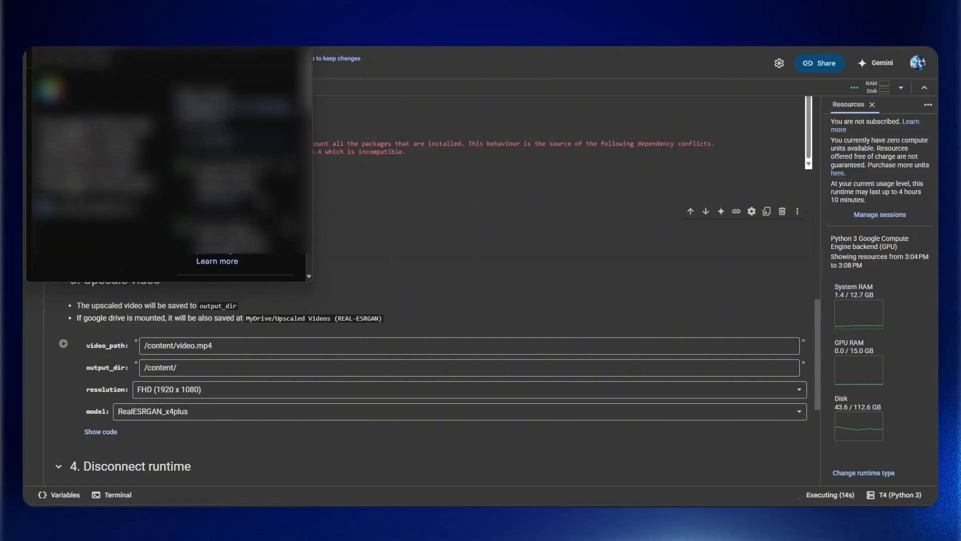
pyautogui.scroll(-10, 169, 170)
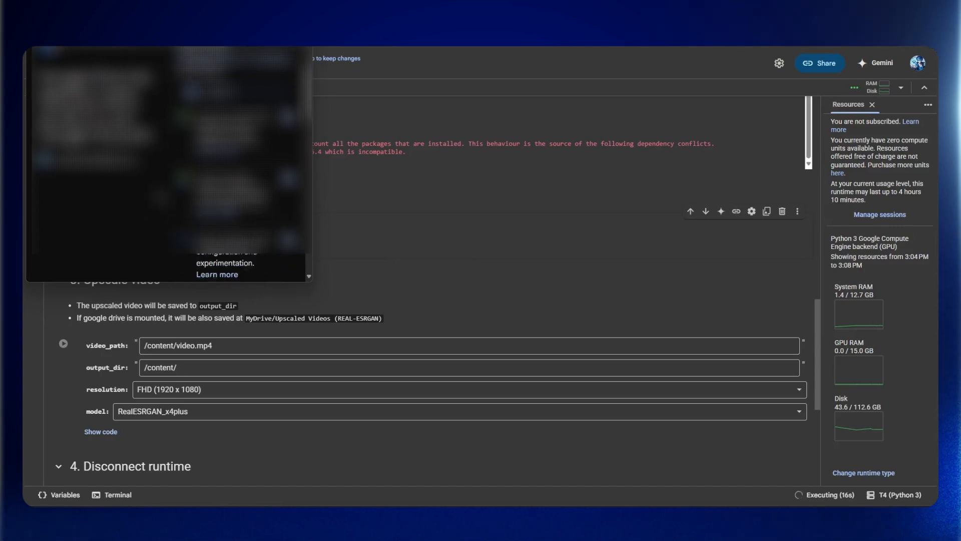
pyautogui.scroll(-5, 170, 170)
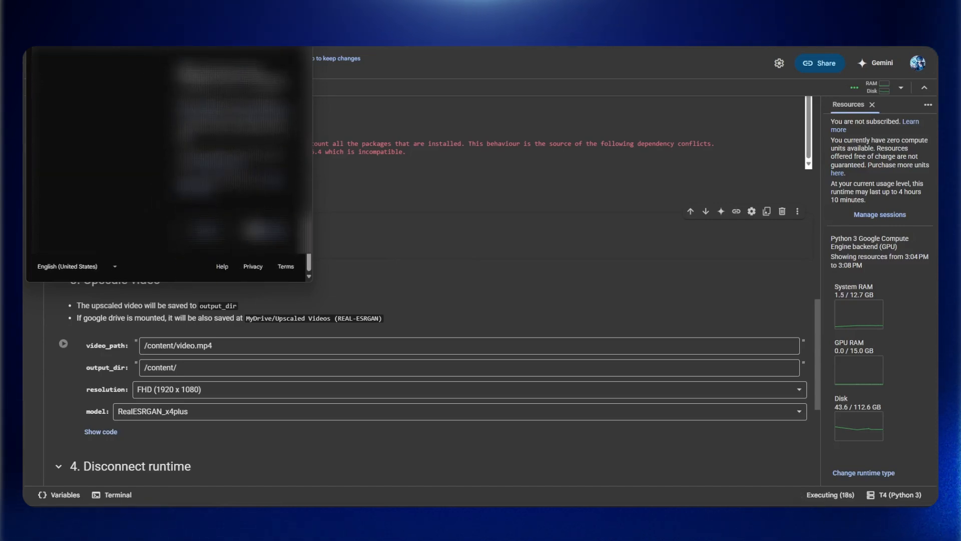
pyautogui.click(268, 223)
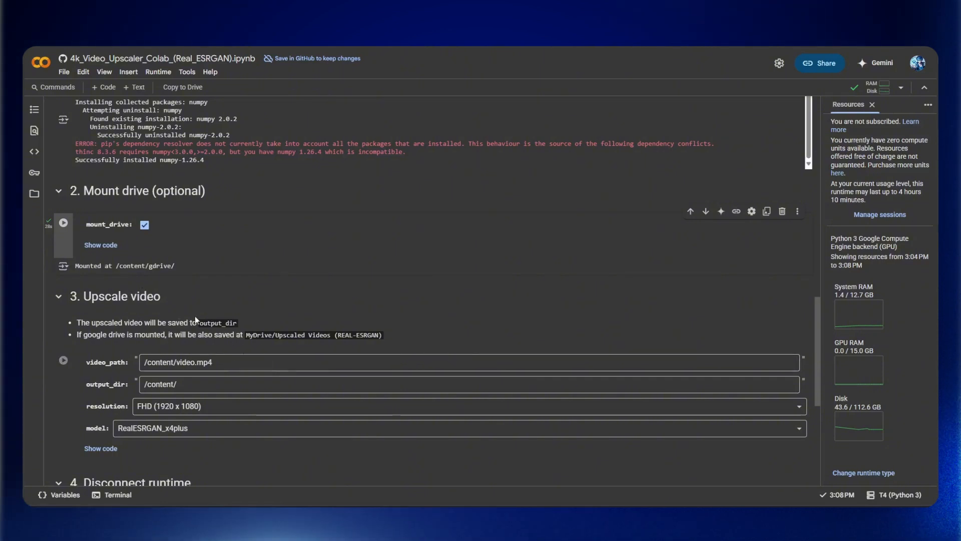
# - Upload the video example 1.mp4 from the computer into the notebook's session files
pyautogui.click(33, 196)
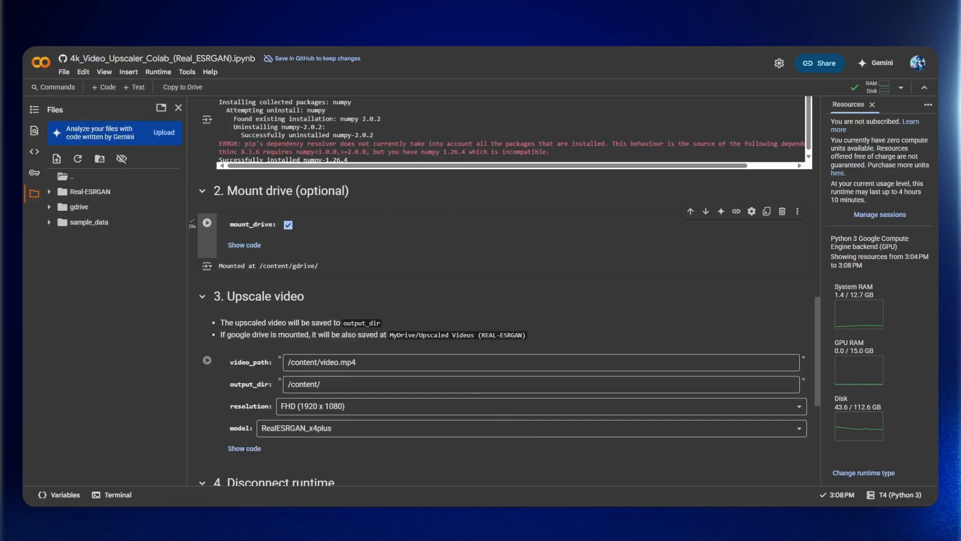
pyautogui.click(576, 518)
pyautogui.moveTo(395, 217); pyautogui.dragTo(101, 327)
pyautogui.click(594, 308)
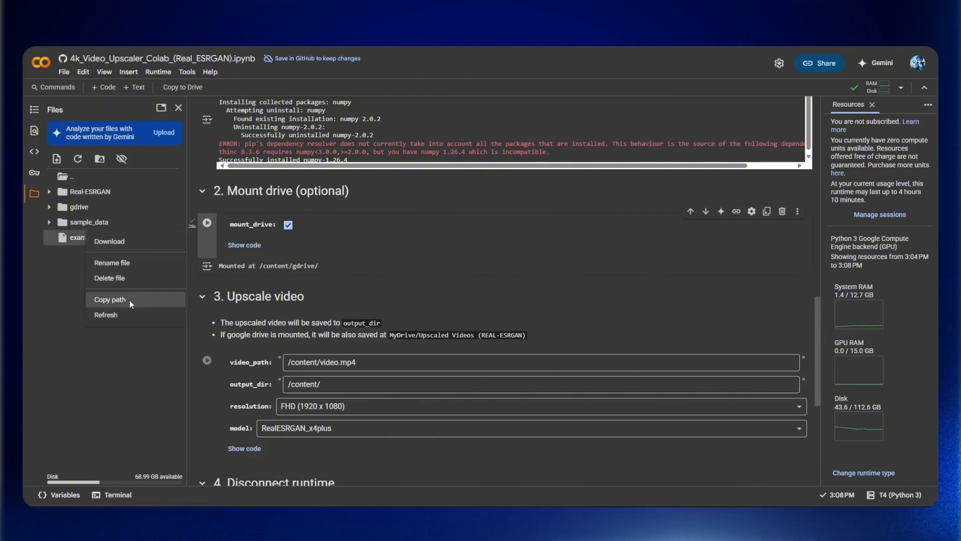
# - Copy the path of example 1.mp4 and use it as the video_path, /content/example 1.mp4
pyautogui.click(128, 301)
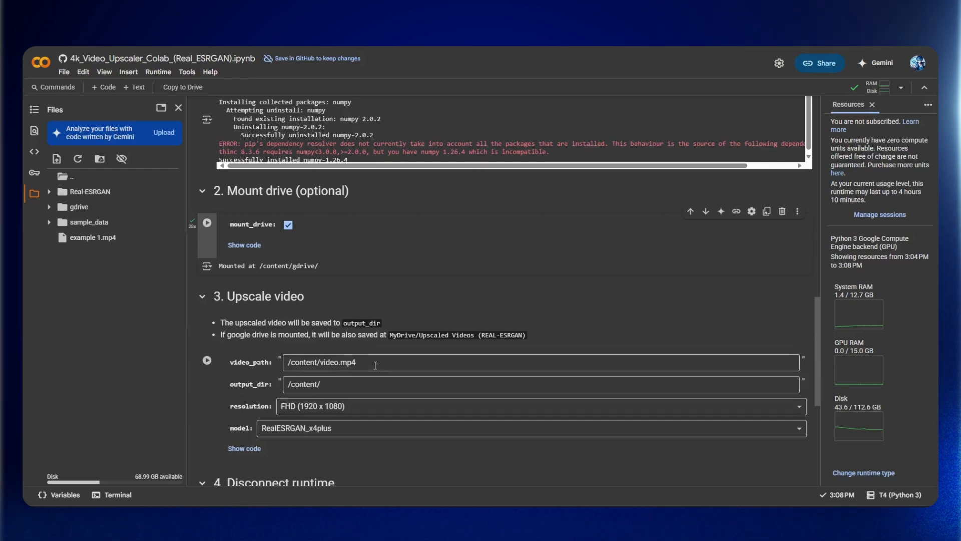
pyautogui.moveTo(357, 362); pyautogui.dragTo(288, 362)
pyautogui.rightClick(296, 363)
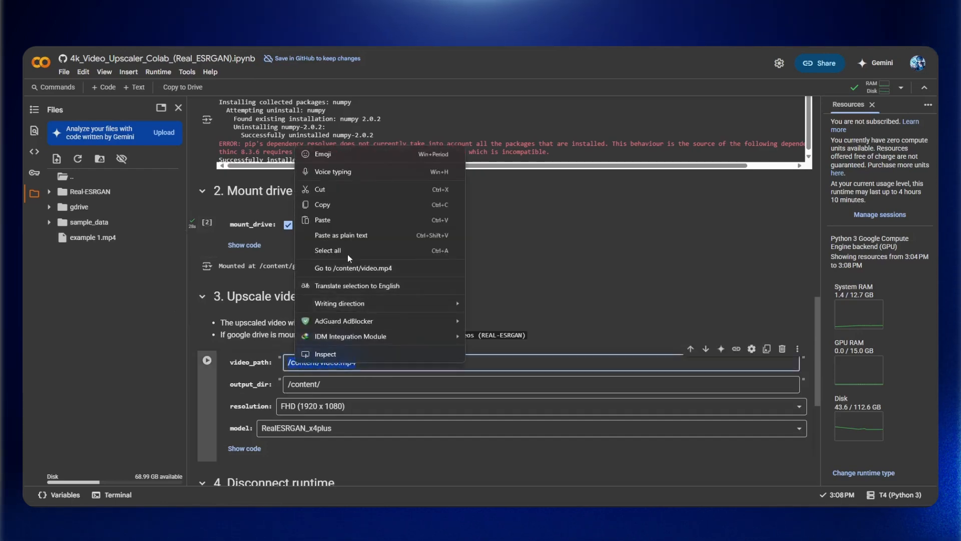
pyautogui.click(326, 221)
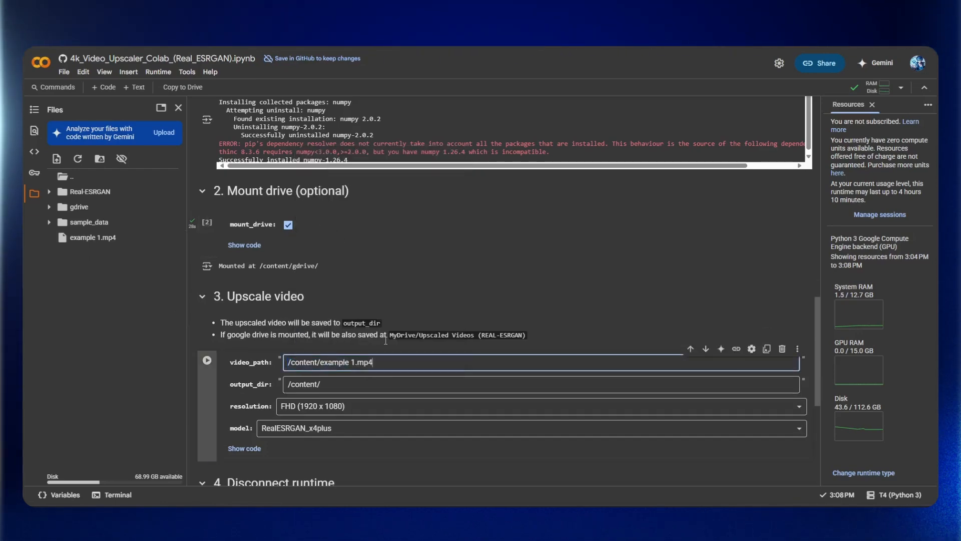
# - Choose RealESRGAN_x4plus as the upscaling model and keep the resolution at FHD (1920 x 1080)
pyautogui.scroll(-1, 374, 299)
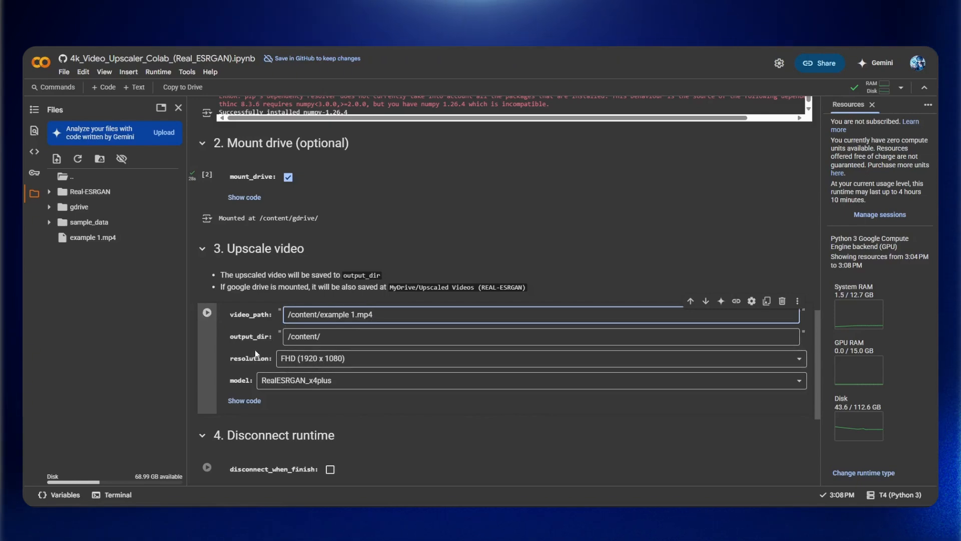
pyautogui.click(343, 382)
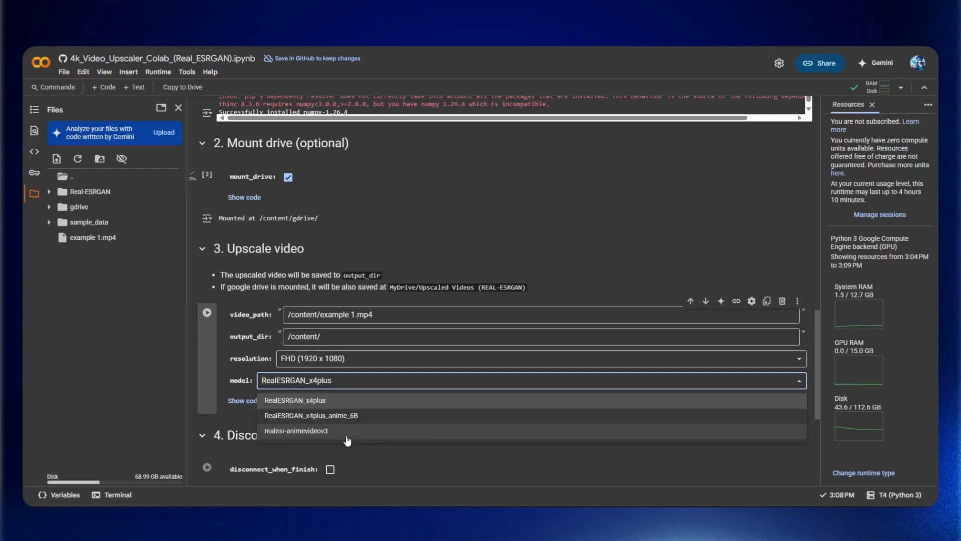
pyautogui.click(307, 403)
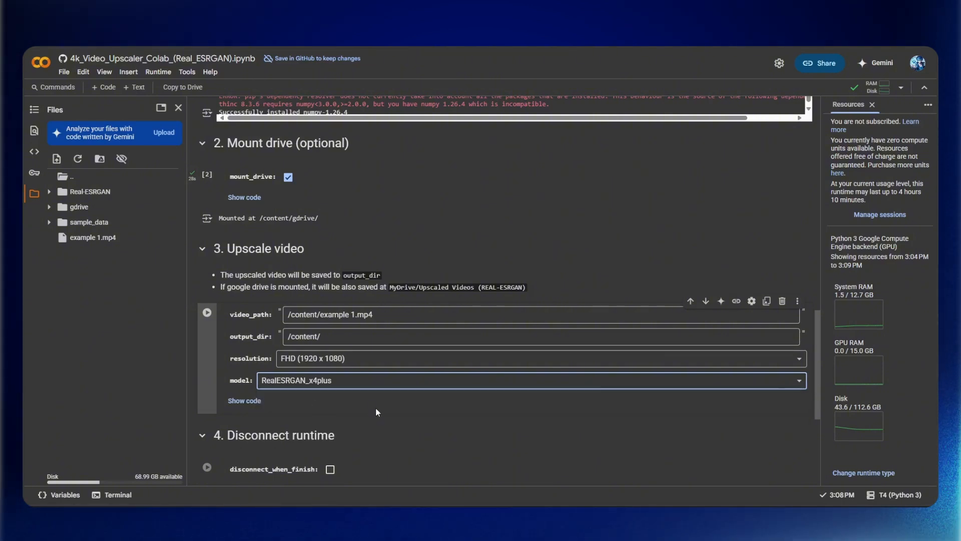
pyautogui.click(316, 360)
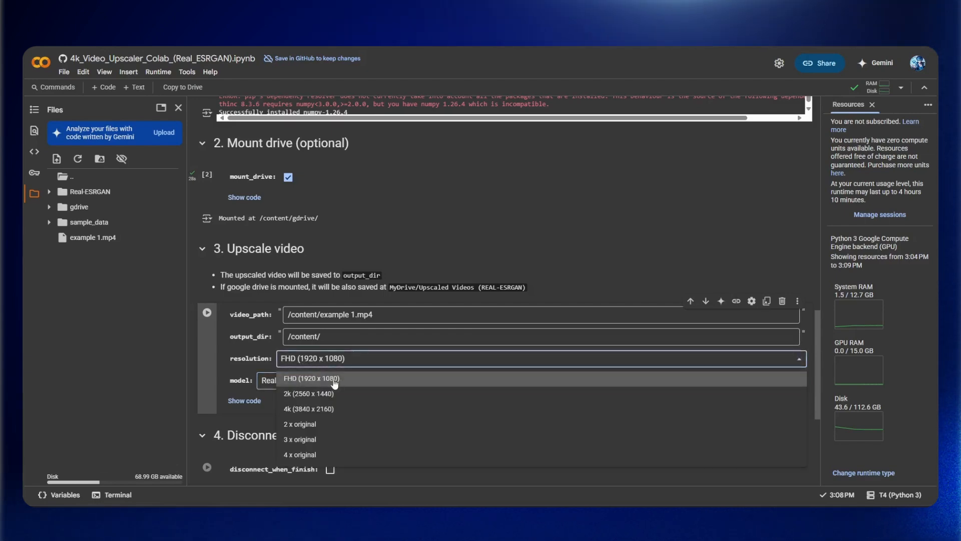
pyautogui.click(317, 359)
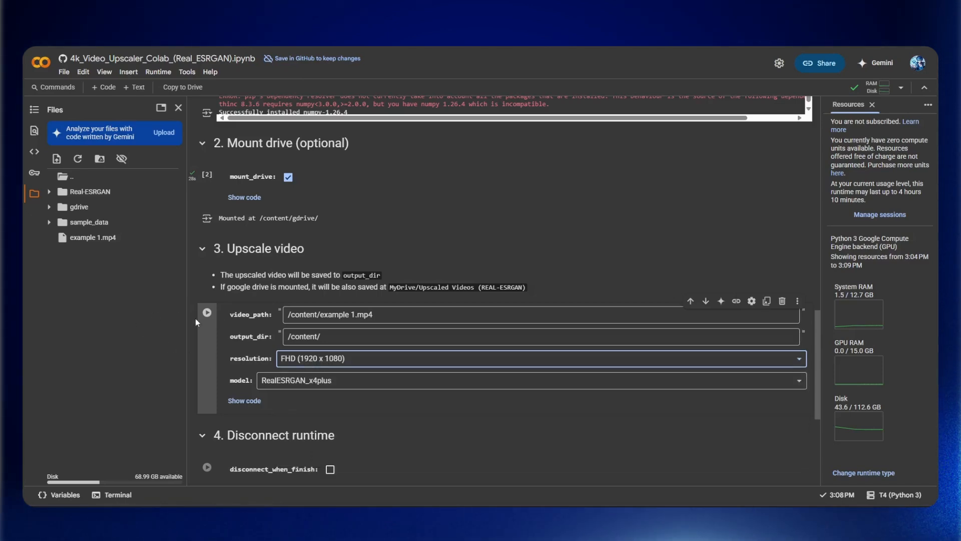
# - Run the Upscale video cell with the configured path, resolution and model
pyautogui.scroll(-2, 198, 310)
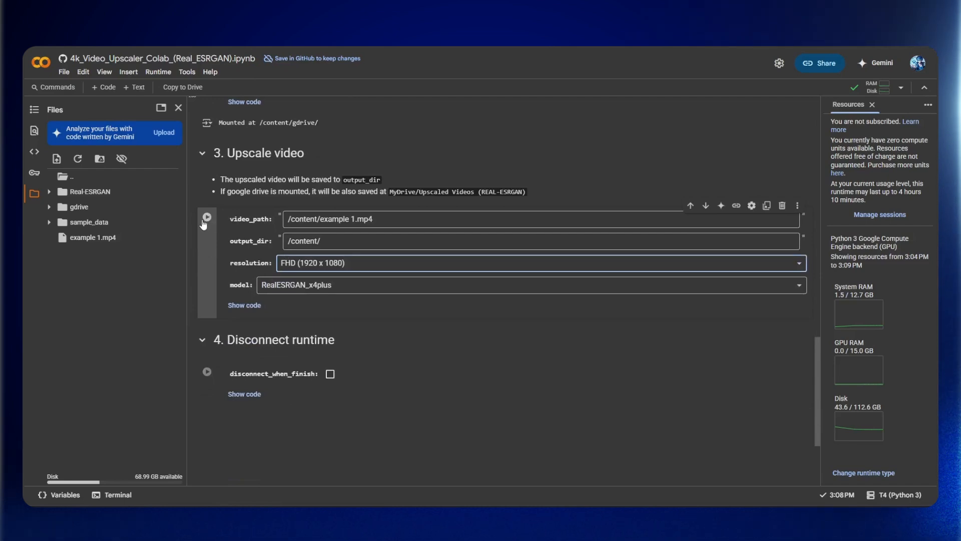
pyautogui.click(208, 218)
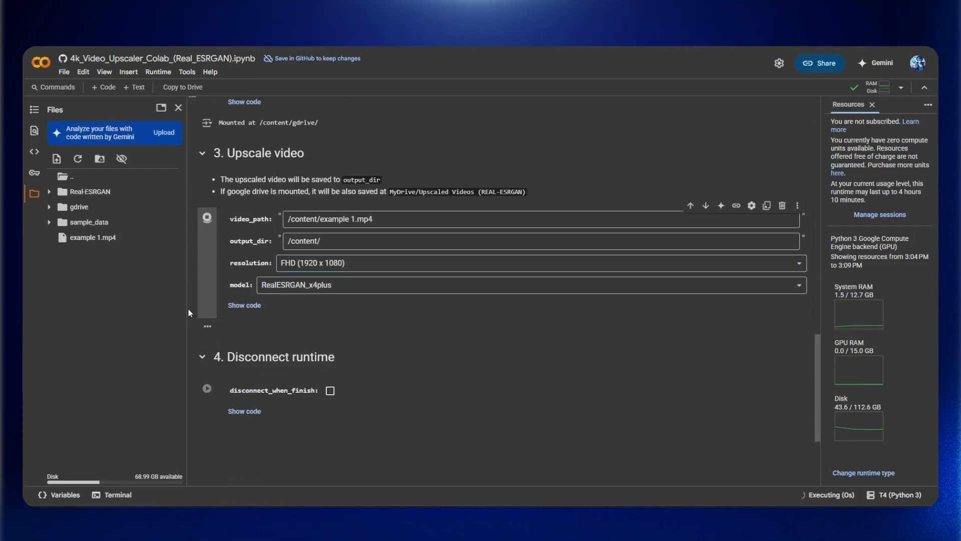
pyautogui.scroll(-1, 461, 299)
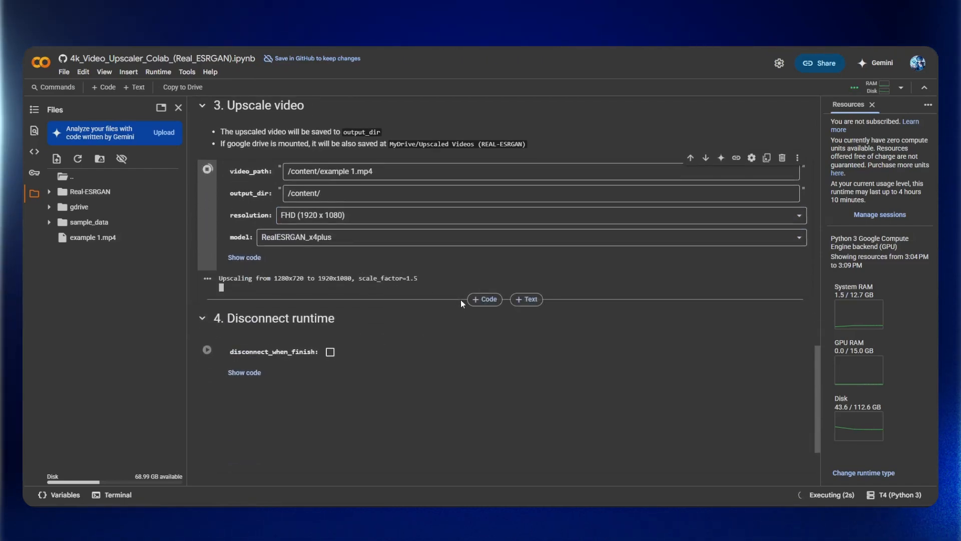
# - Download the upscaled version of example 1 from the session files once processing is complete
pyautogui.scroll(-2, 386, 271)
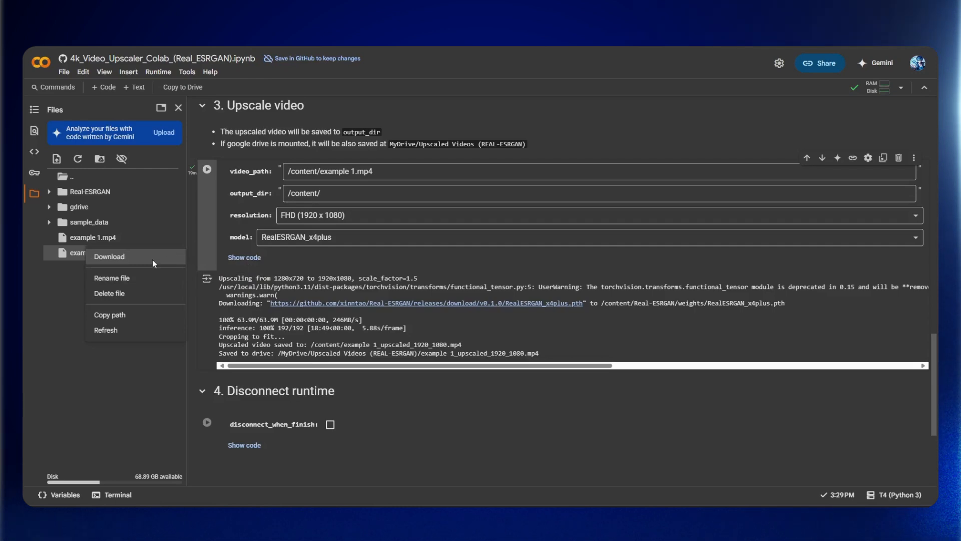
pyautogui.click(113, 257)
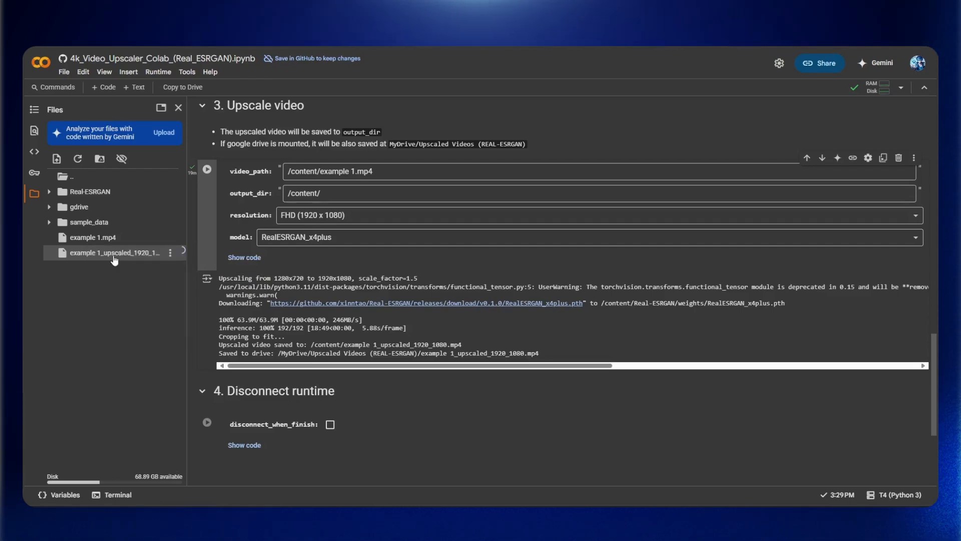